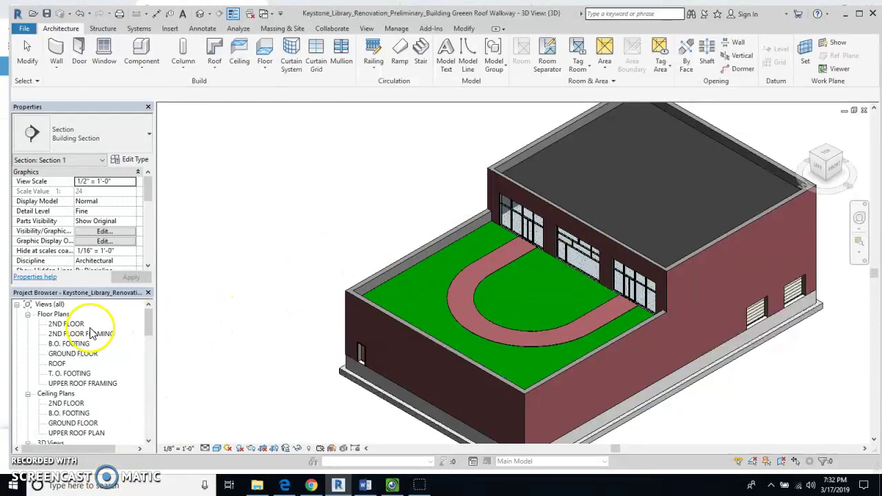
- Open the Section 1 view from the Building Section list in the Project Browser
double_click(77, 326)
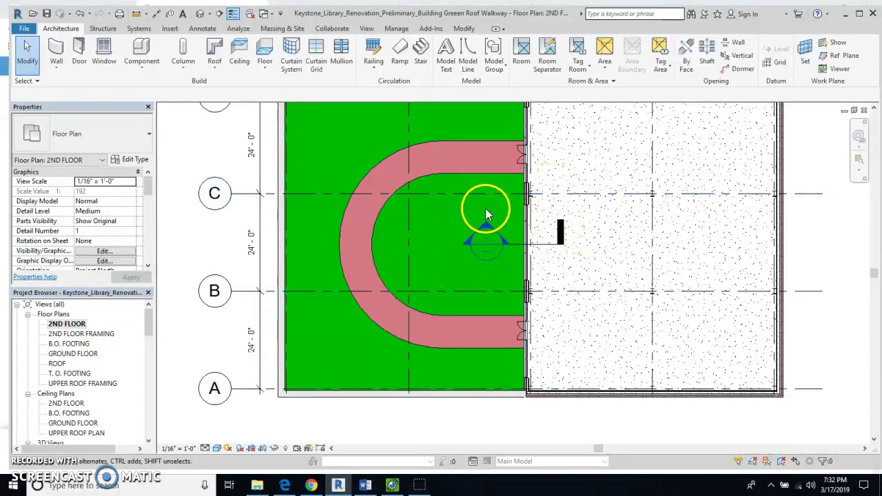
click(366, 30)
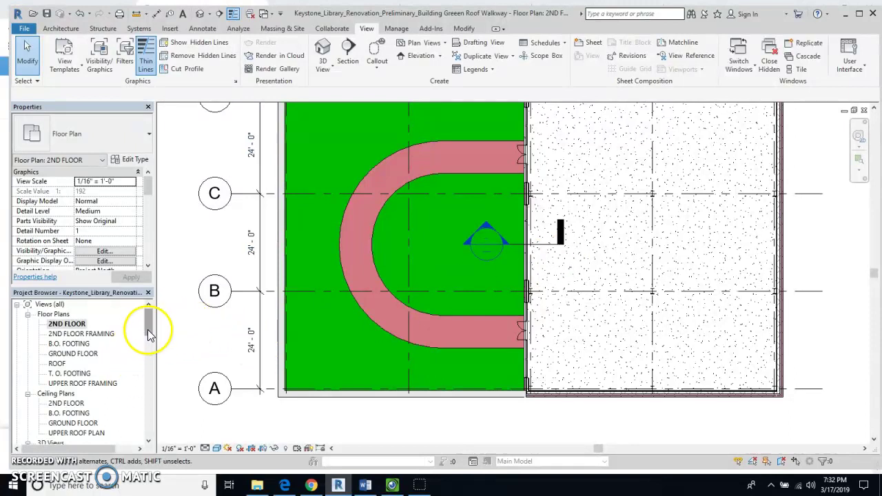
drag(148, 325, 148, 360)
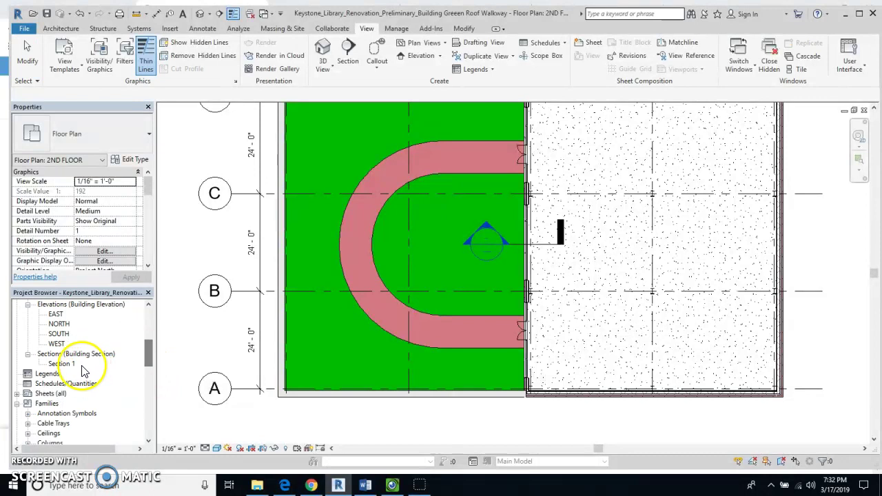
click(27, 354)
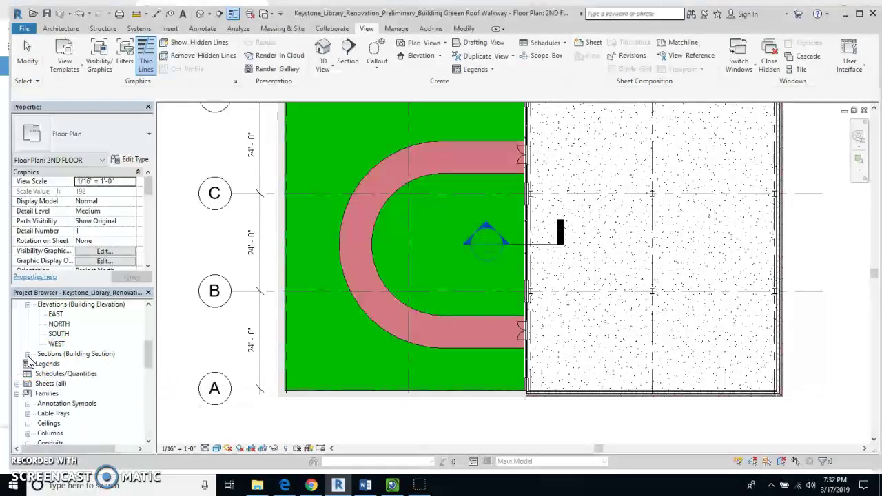
click(28, 354)
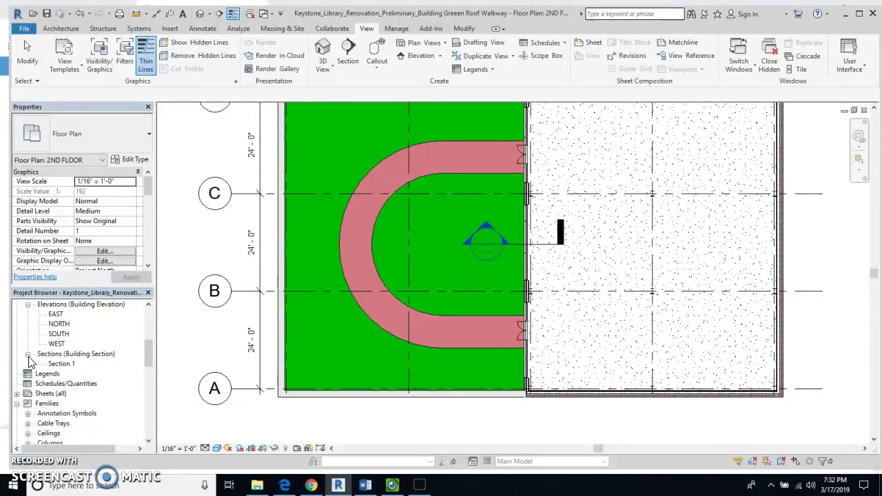
double_click(57, 364)
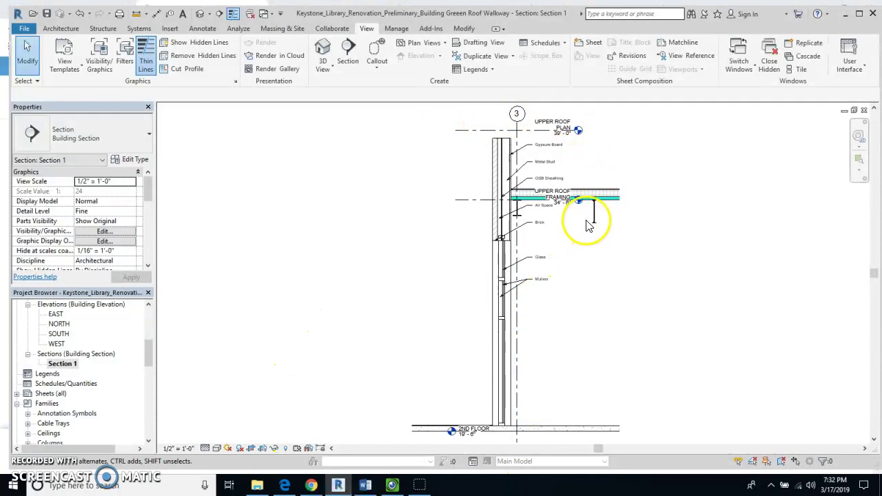
- Zoom in on Upper Roof Framing and select the Insulation on Metal Deck - EPDM roof
scroll(584, 219, up, 3)
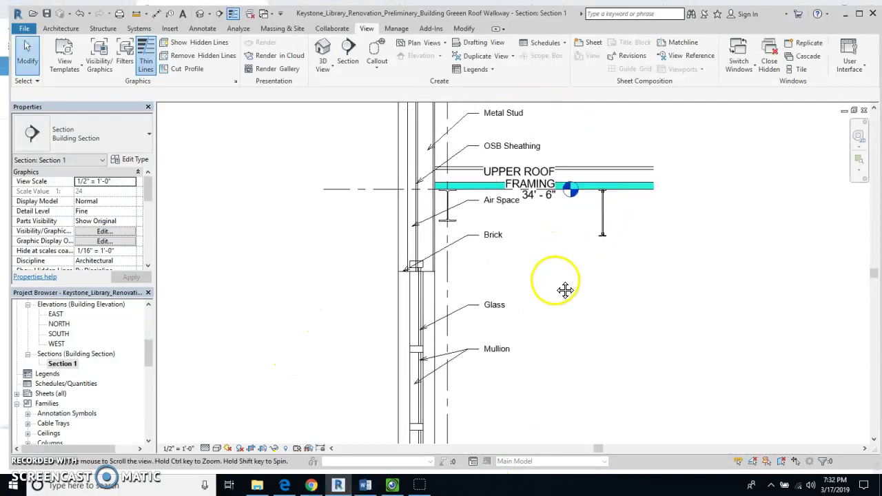
middle_drag(565, 289, 518, 368)
scroll(563, 258, up, 1)
scroll(520, 95, up, 1)
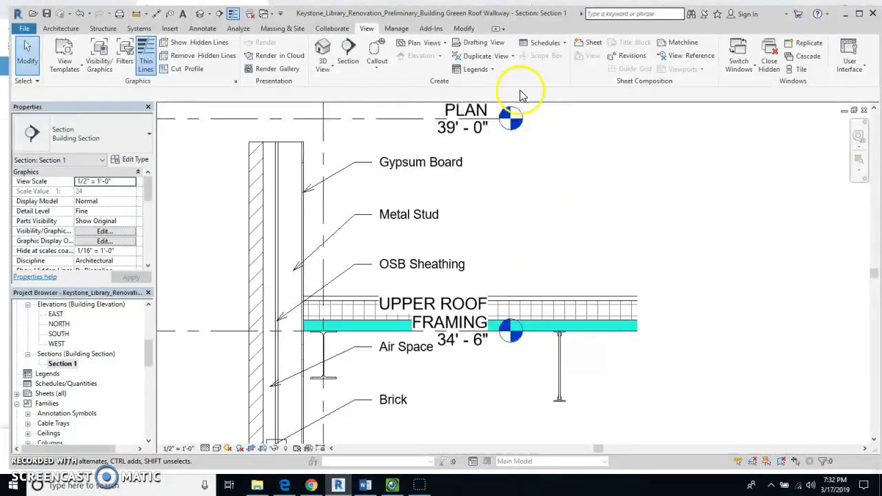
click(531, 305)
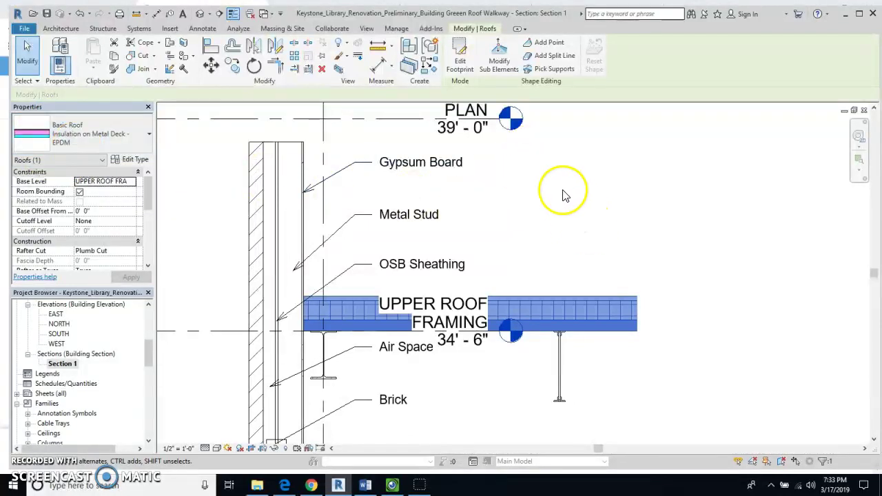
- Place an 'EPDM Roof' text note with an elbowed leader pointing at the upper roof line
click(201, 29)
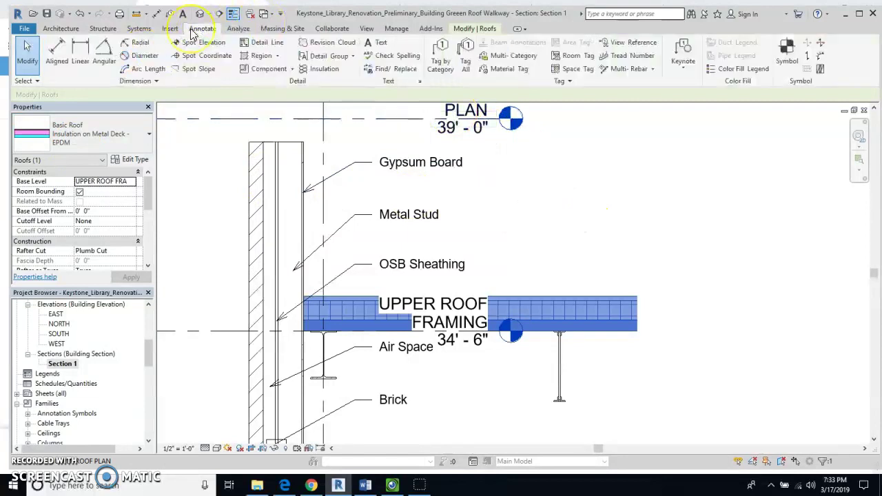
click(382, 45)
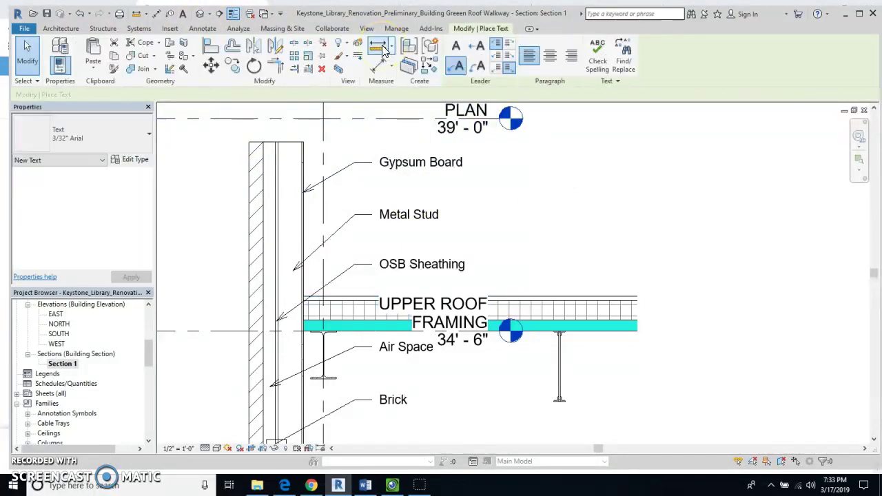
click(548, 298)
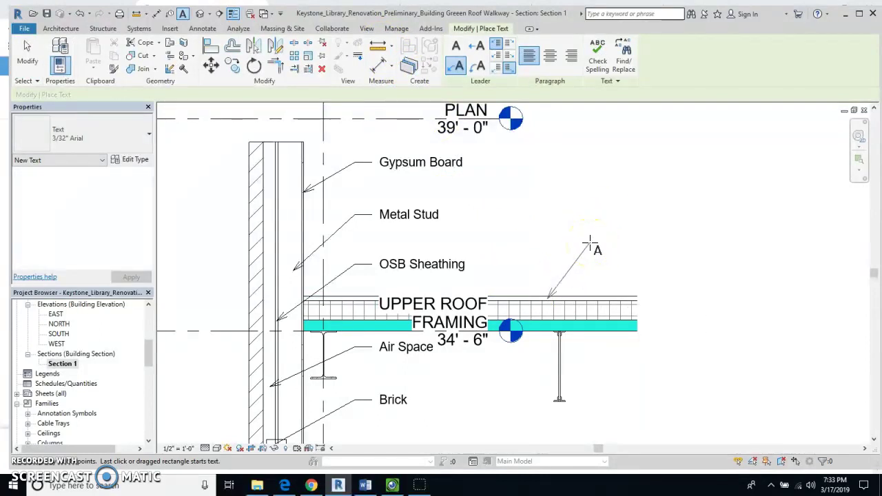
click(590, 242)
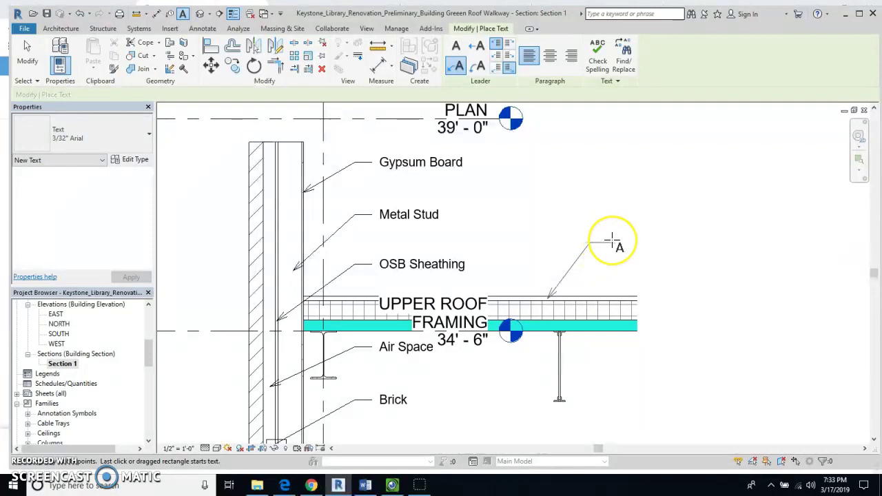
click(613, 239)
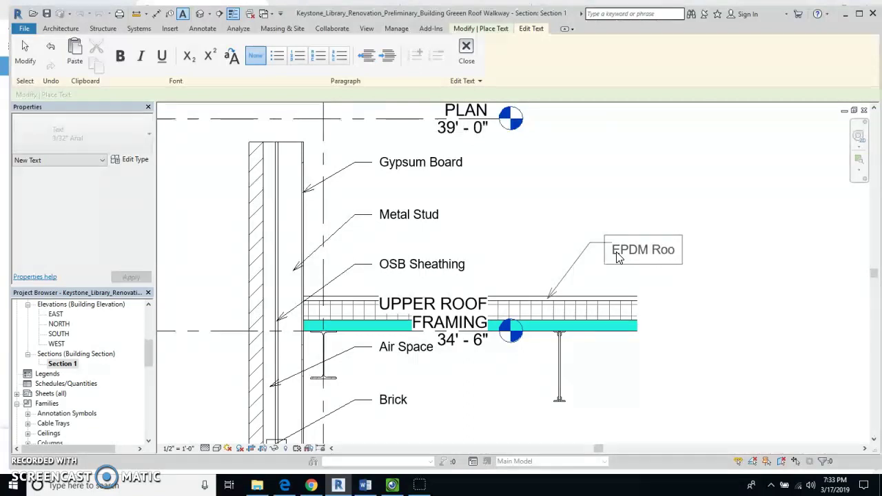
click(634, 282)
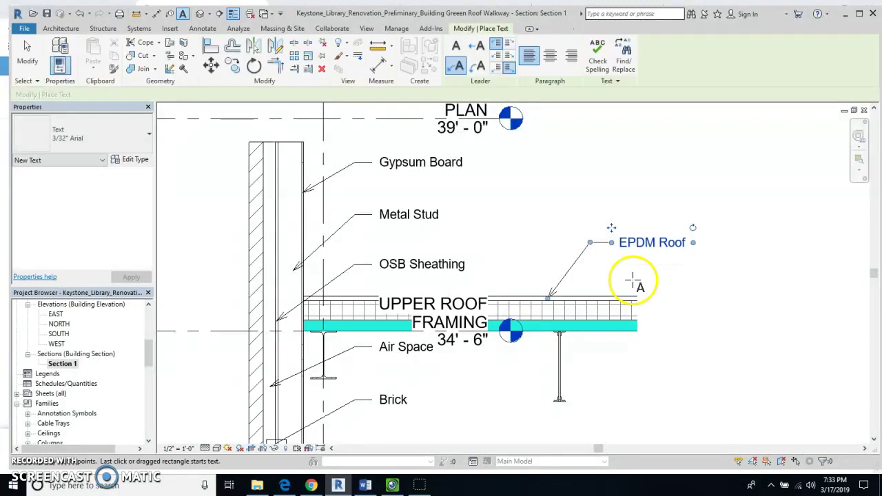
click(648, 293)
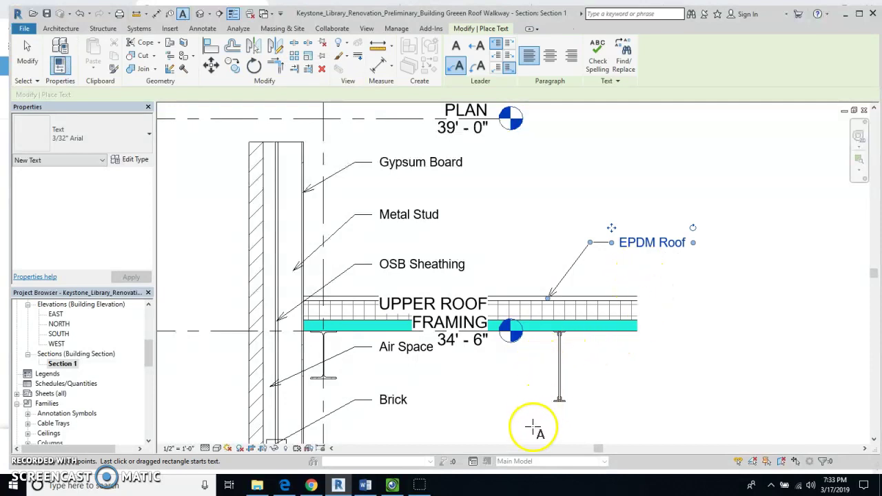
scroll(534, 428, up, 3)
scroll(534, 427, down, 3)
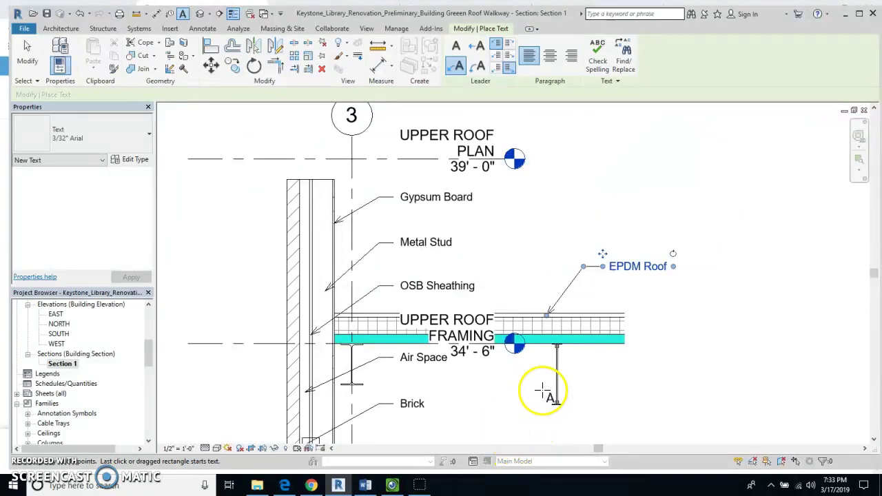
key(Escape)
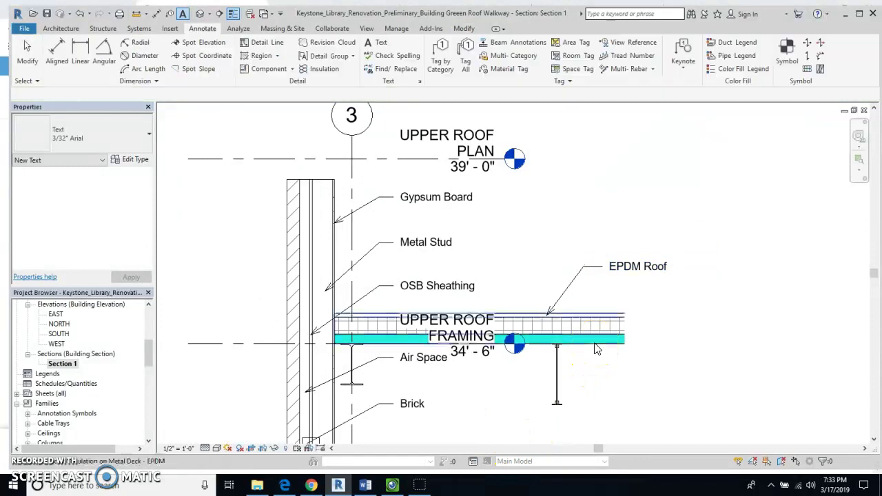
- Edit the roof note to read 'Insulation on Metal' with 'EPDM Roof' on a second line
click(597, 343)
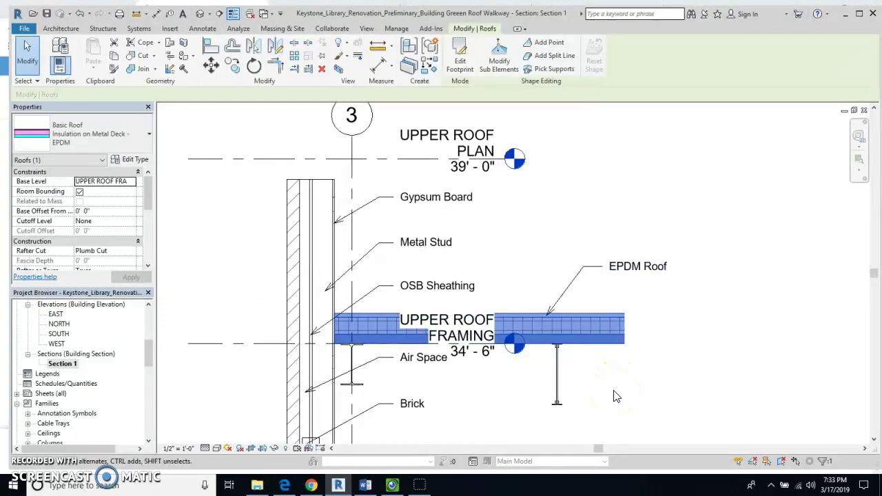
click(640, 273)
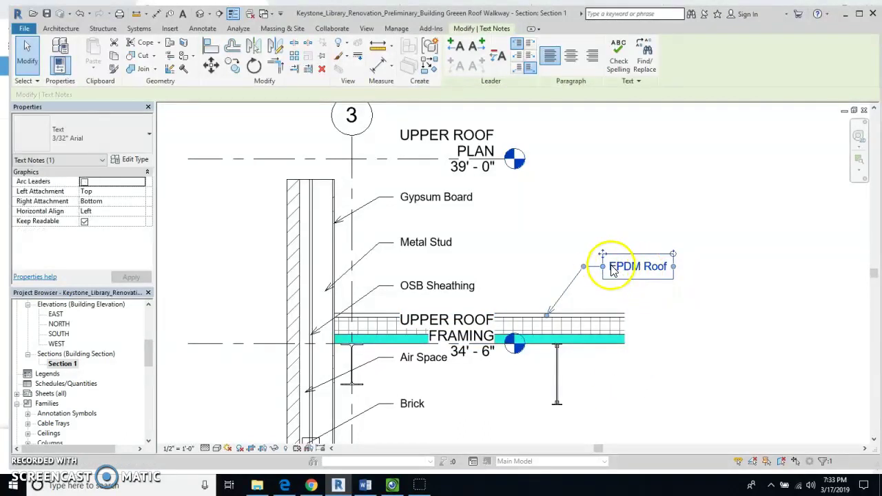
click(611, 269)
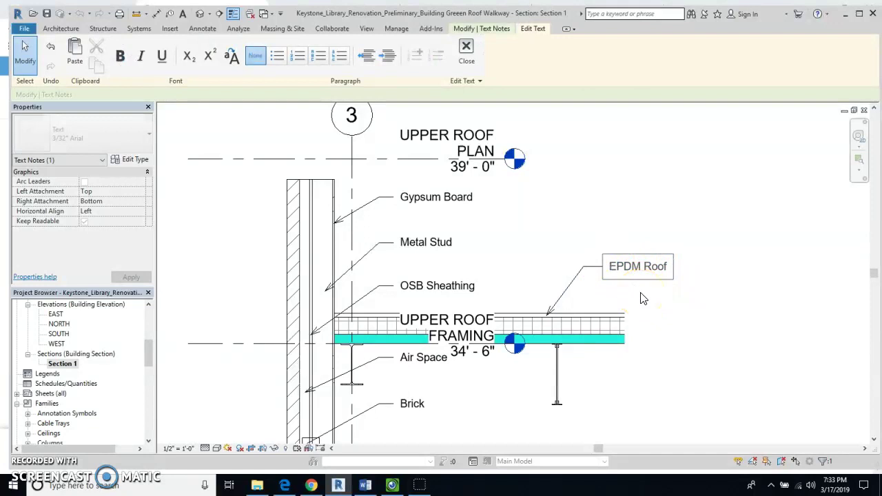
text(Insu)
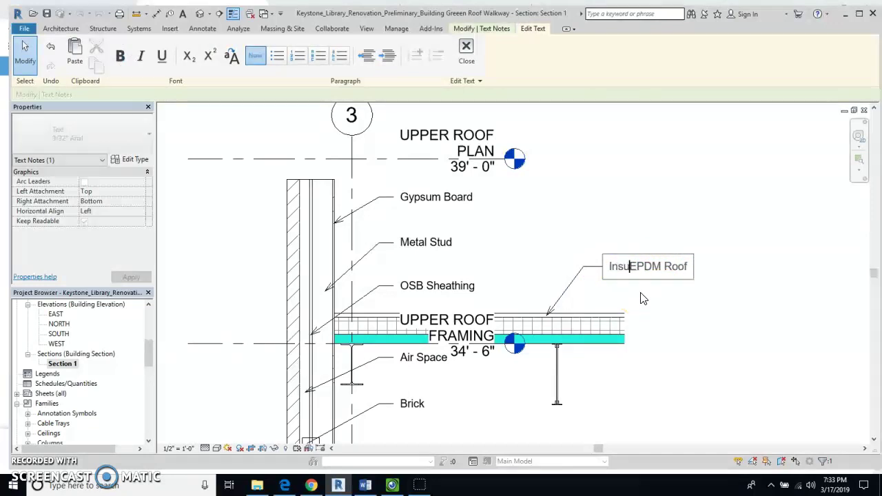
text(lation)
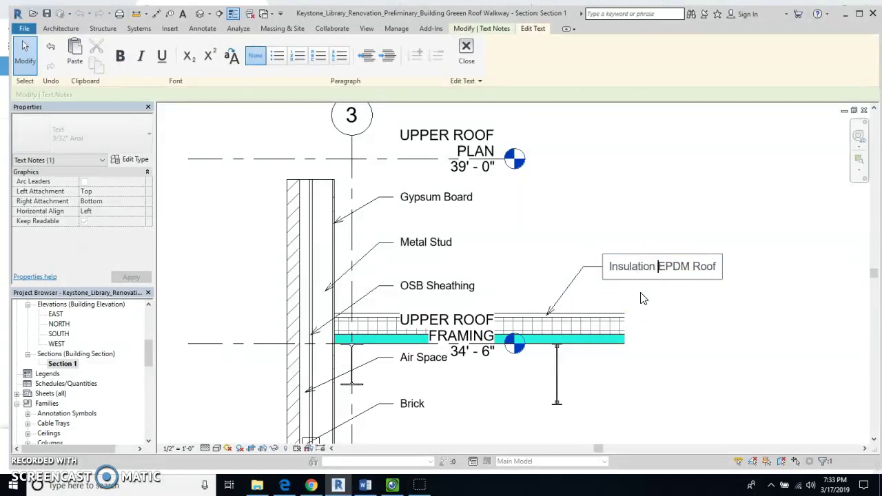
text( on )
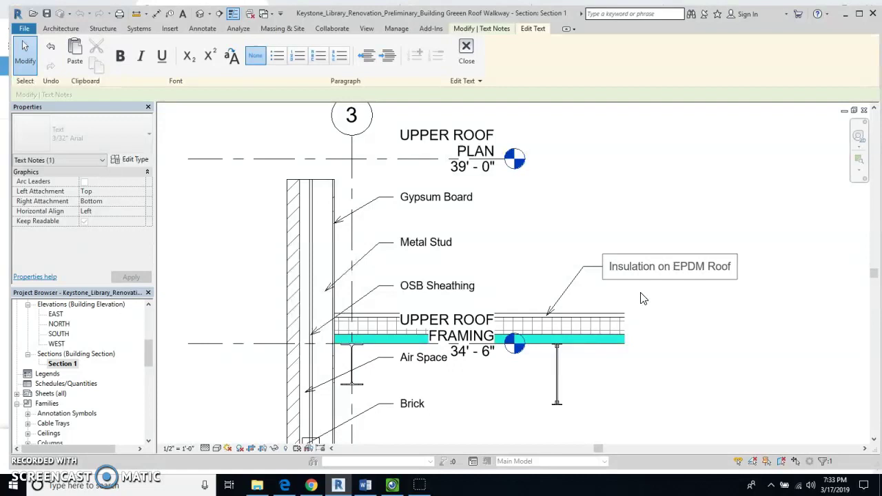
text(M)
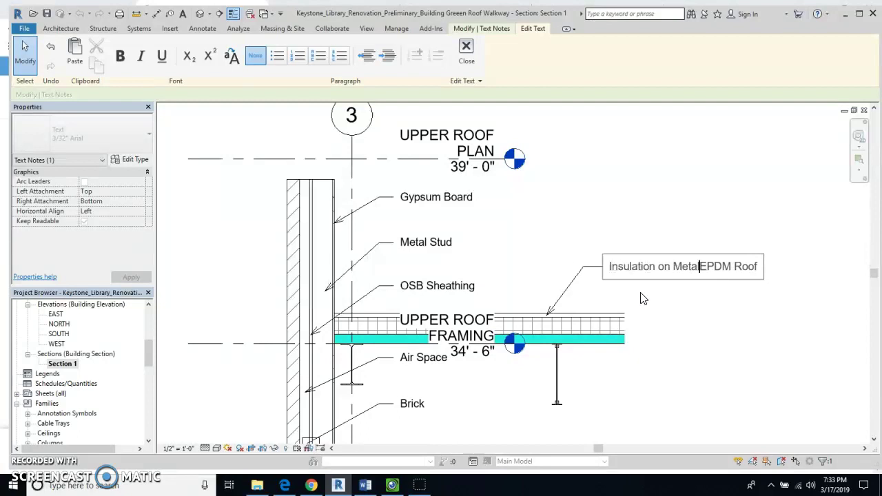
text(etal)
key(Return)
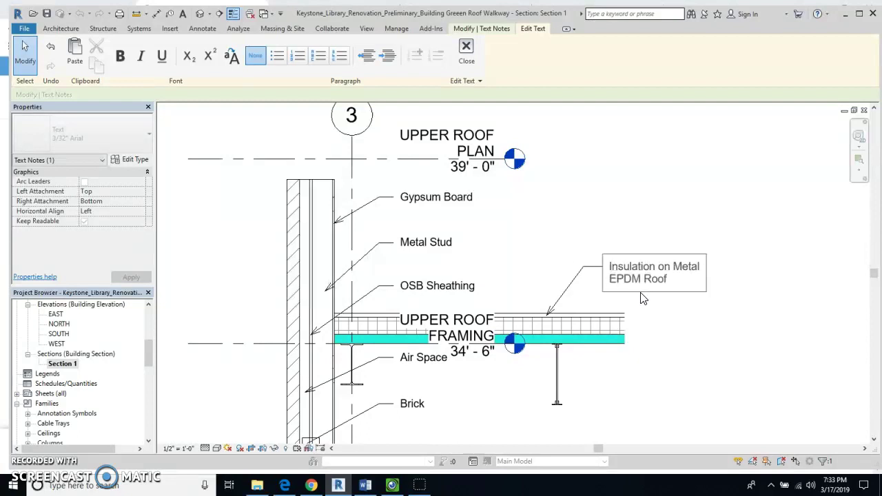
click(587, 211)
scroll(524, 306, down, 3)
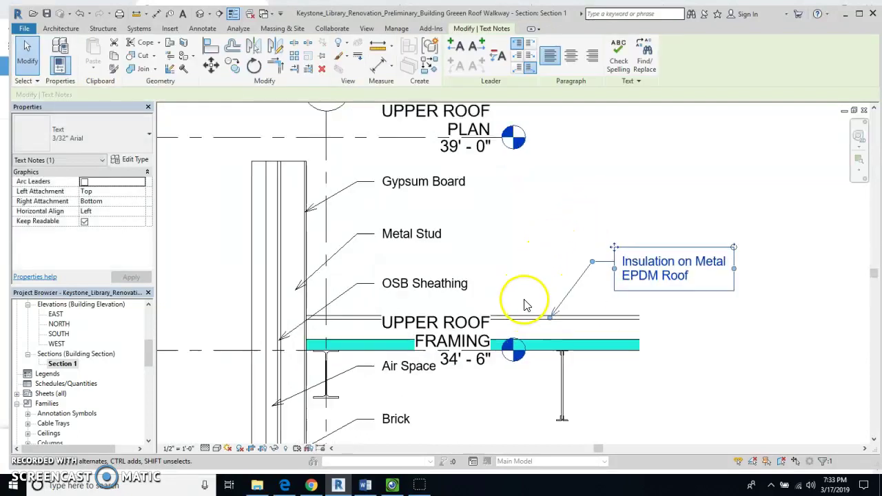
- Pan down to the 2ND FLOOR, select the Green Roof slab and zoom in on it
middle_drag(476, 388, 558, 200)
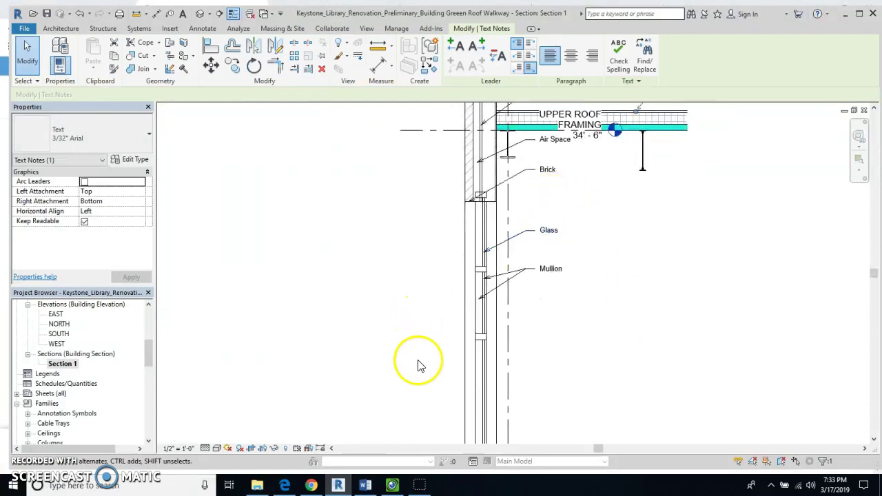
middle_drag(417, 362, 475, 192)
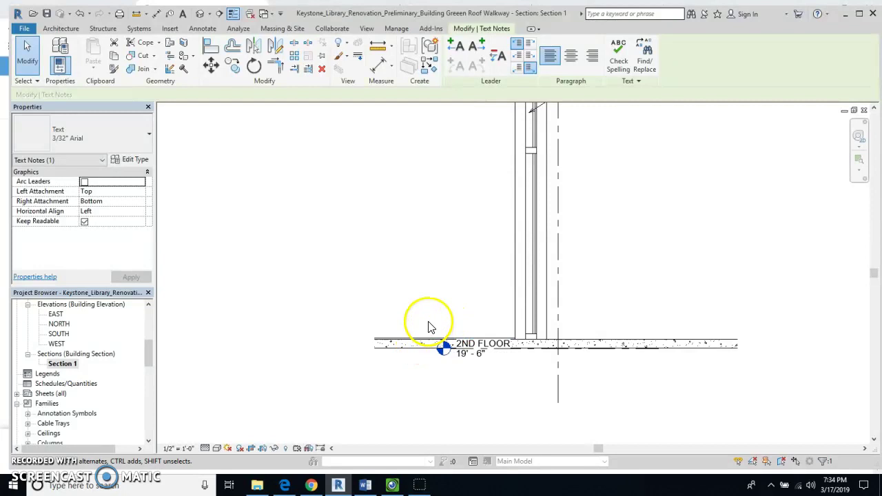
scroll(425, 331, up, 2)
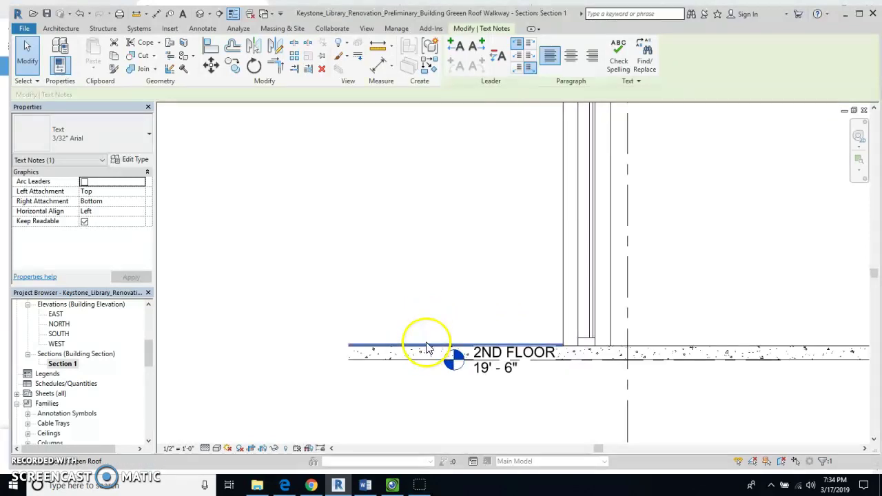
click(428, 350)
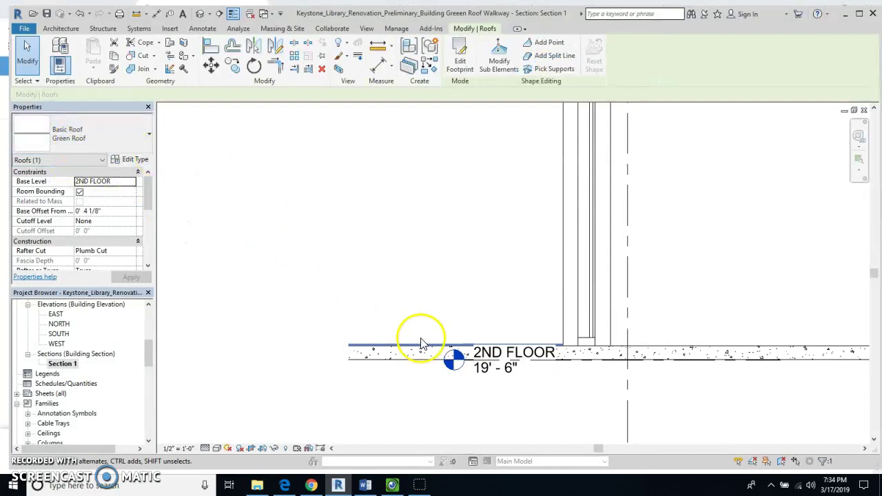
scroll(422, 341, up, 3)
scroll(424, 339, up, 1)
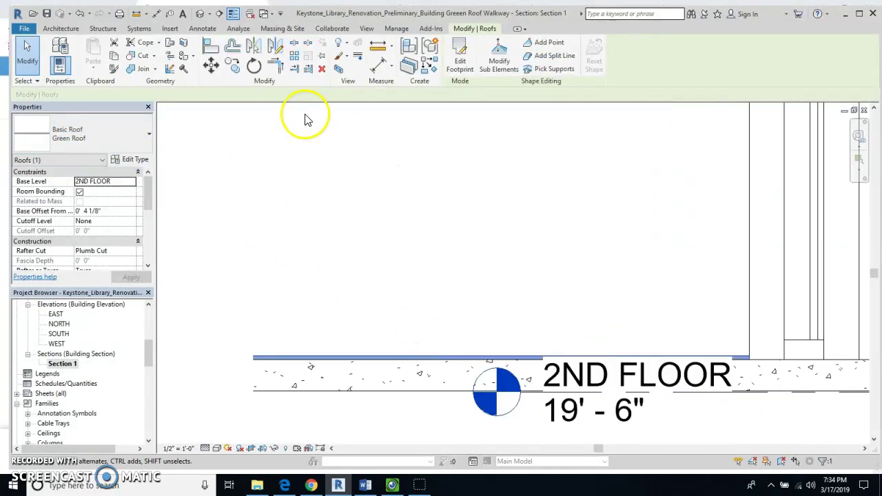
click(204, 30)
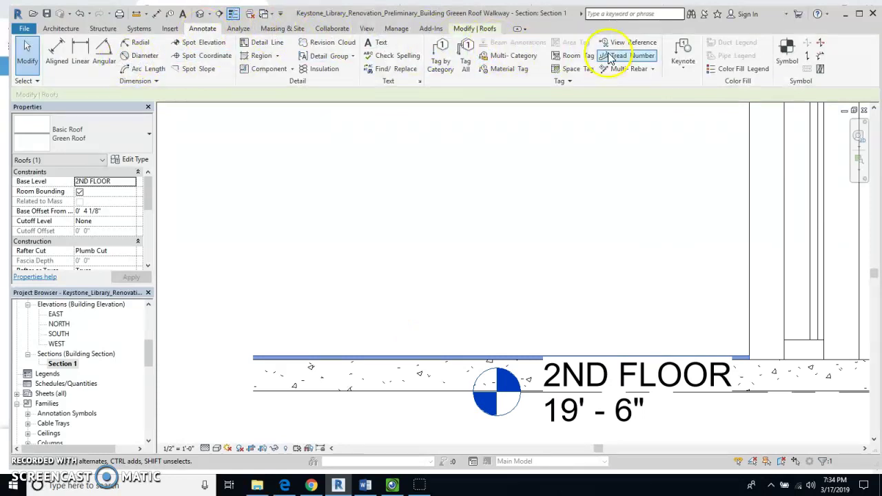
- Add a 'Green Roof' text note with an angled leader to the top of the 2ND FLOOR slab
click(376, 42)
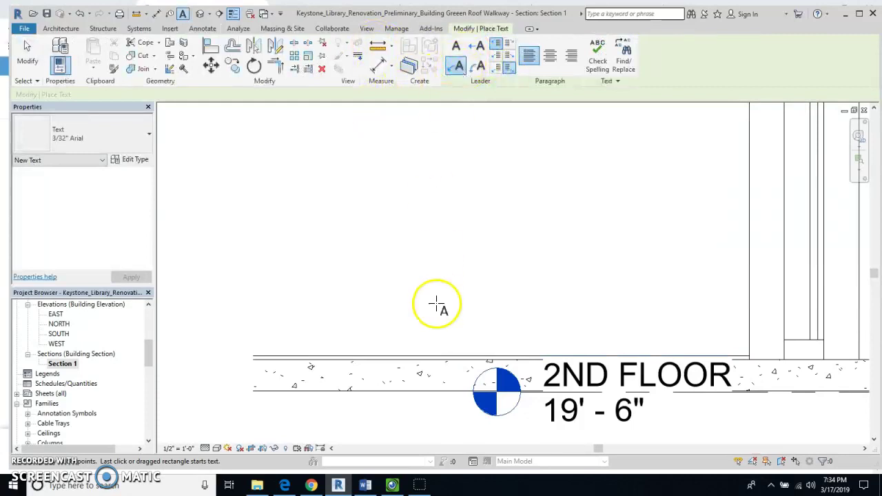
click(427, 355)
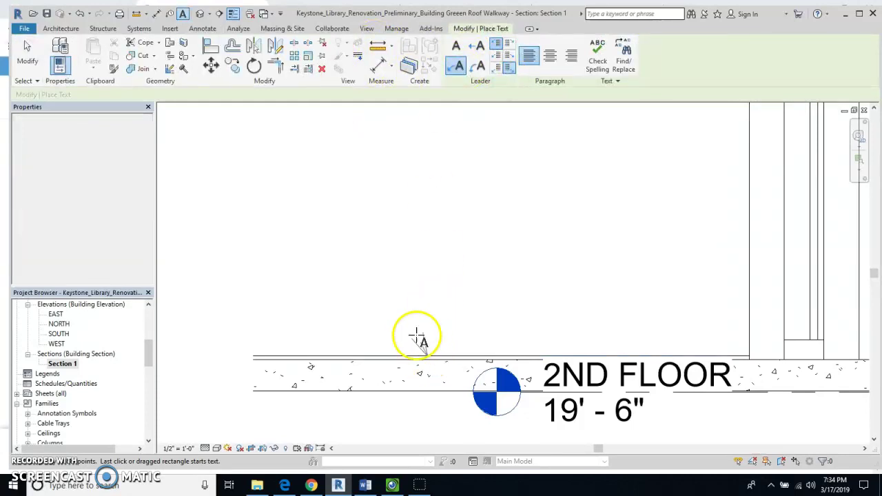
click(389, 286)
right_click(356, 279)
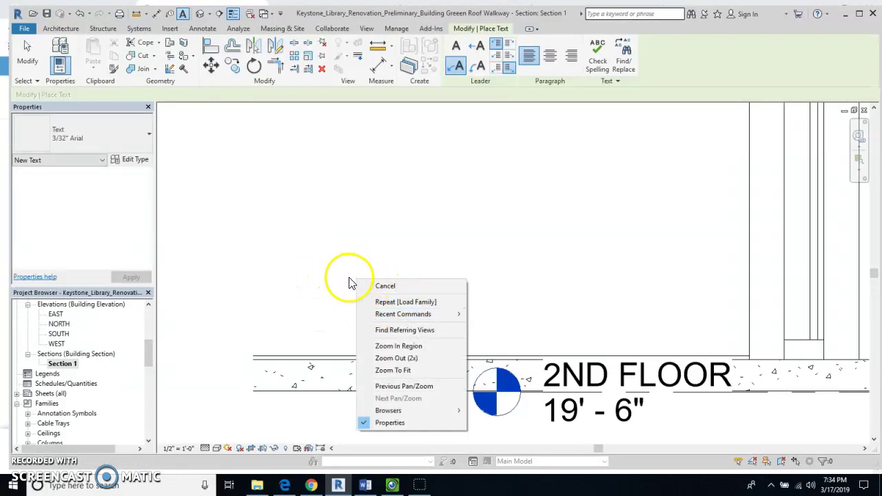
click(350, 283)
click(348, 286)
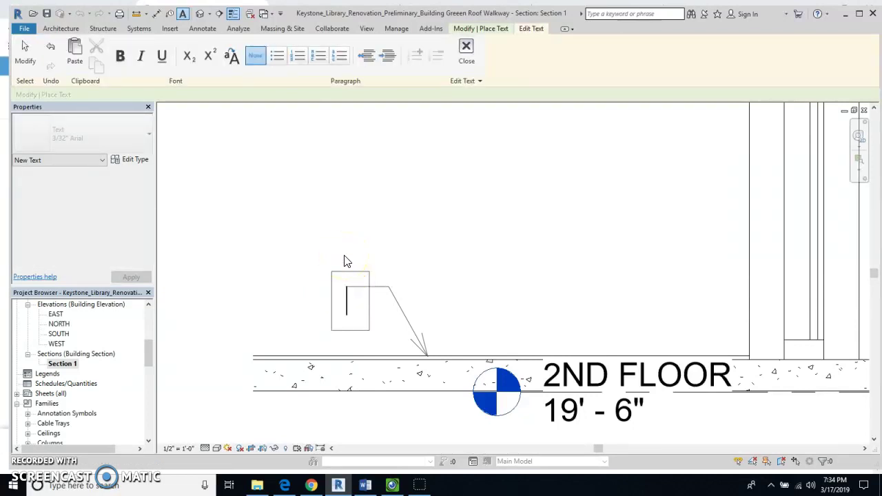
text(Gr)
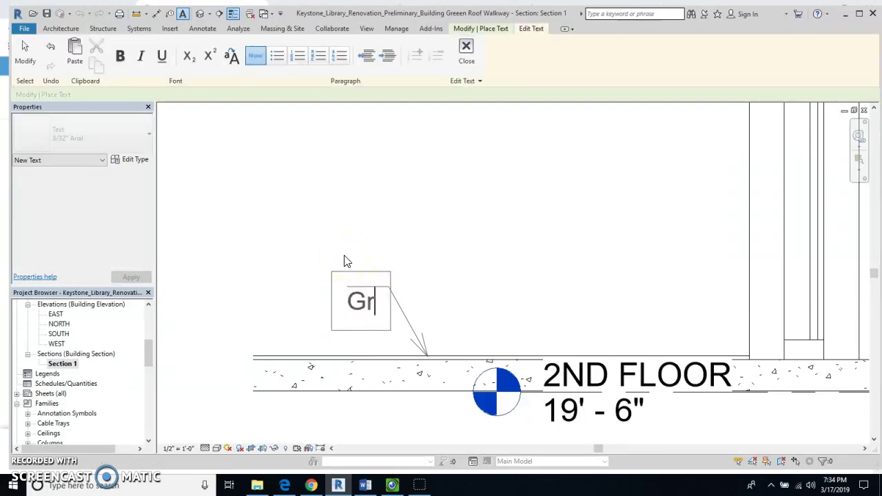
text(een R)
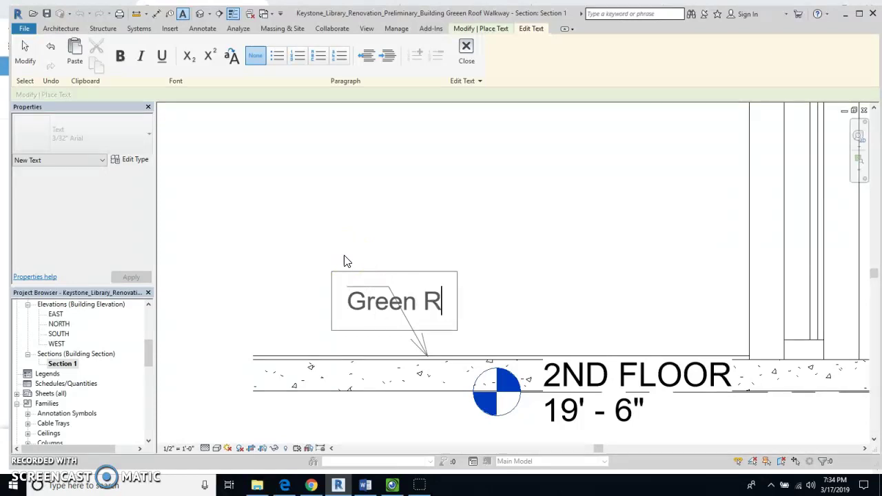
text(oof)
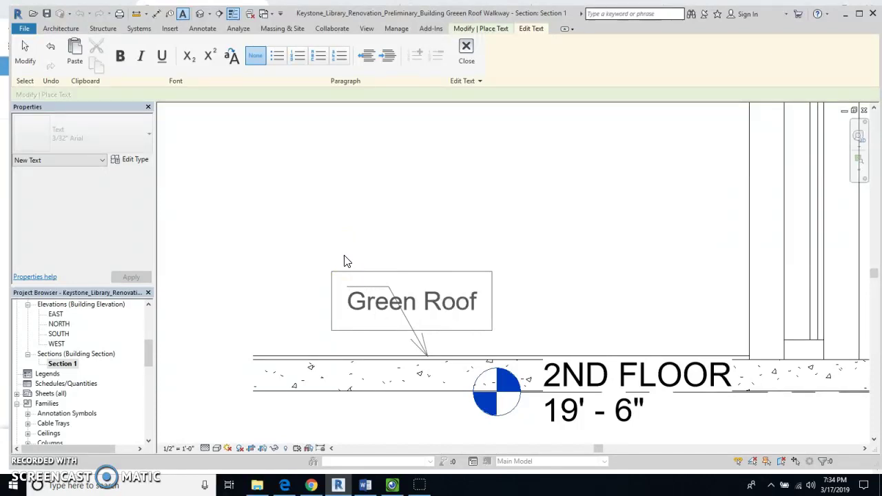
click(477, 222)
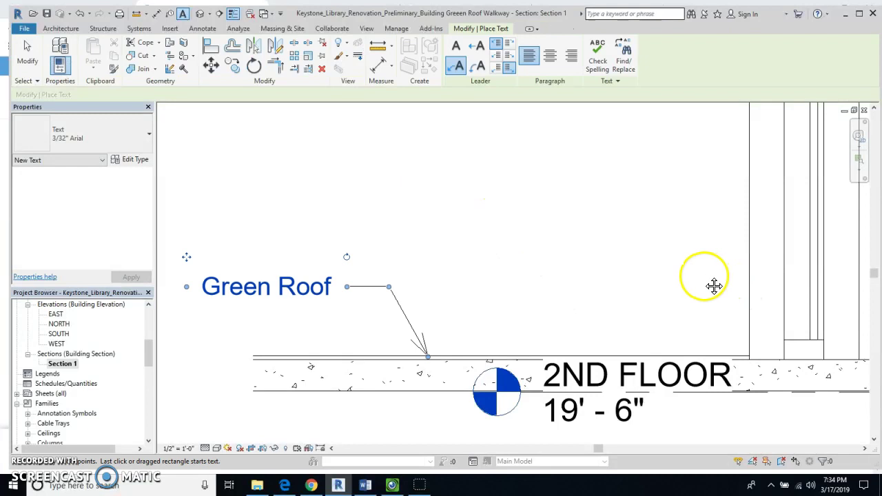
middle_drag(713, 285, 724, 128)
key(Escape)
key(Escape)
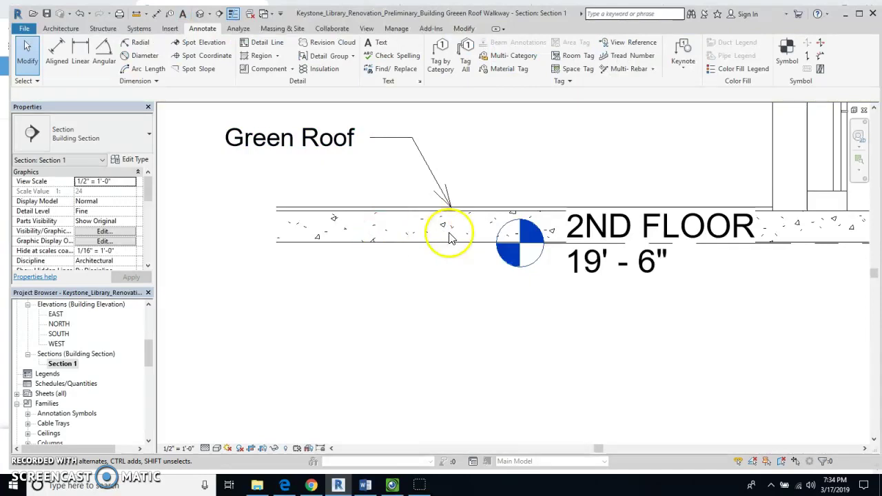
scroll(811, 231, down, 2)
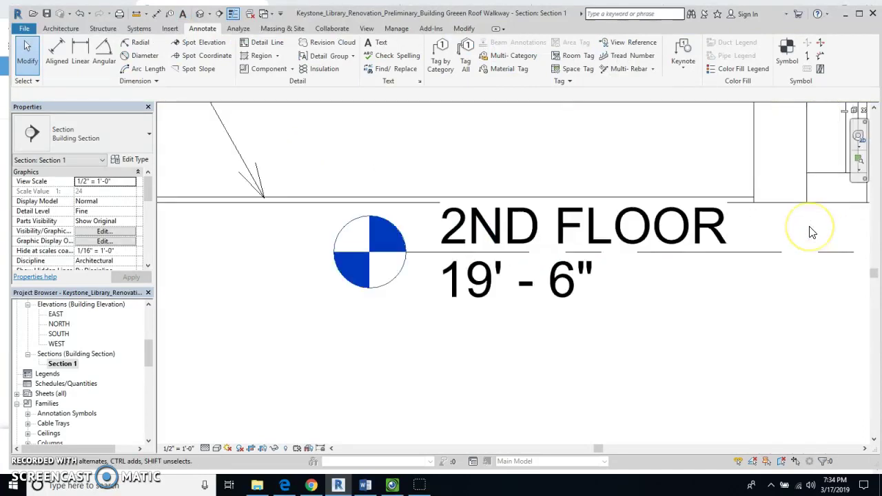
scroll(811, 231, down, 1)
mouse_move(807, 230)
middle_down()
mouse_move(758, 309)
mouse_move(705, 349)
mouse_move(776, 258)
mouse_move(785, 272)
middle_up()
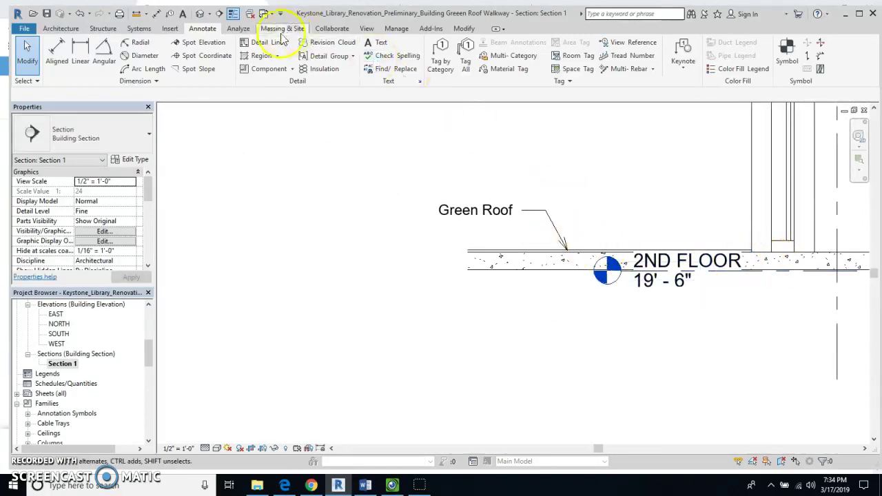
- Add a two-line 'Cast in Place / Concrete Floor' leadered note to the slab underside
click(379, 44)
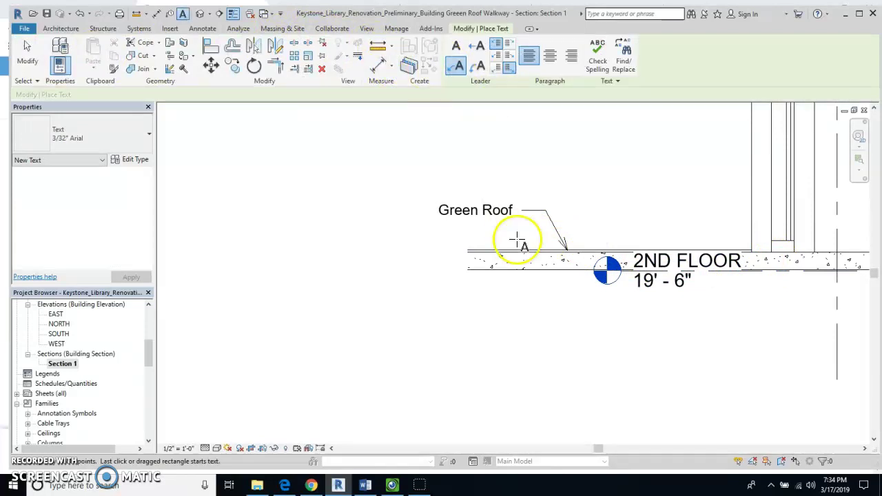
click(566, 263)
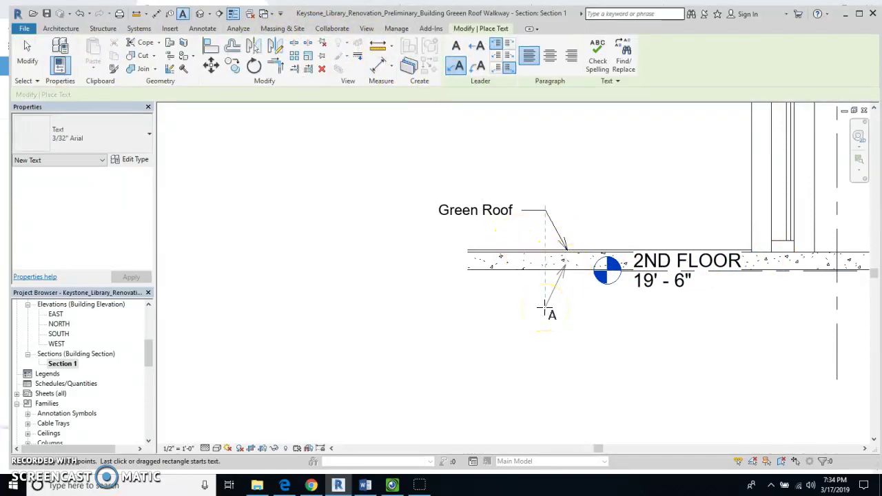
click(545, 307)
click(522, 306)
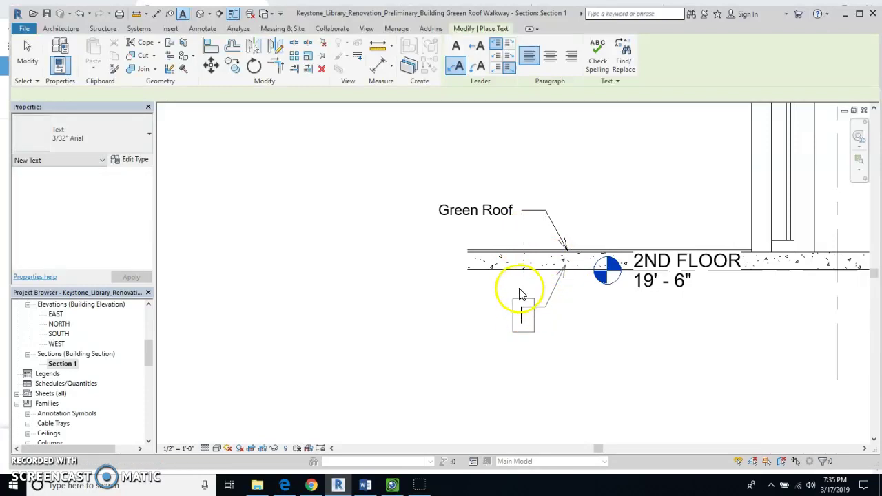
right_click(522, 304)
click(527, 310)
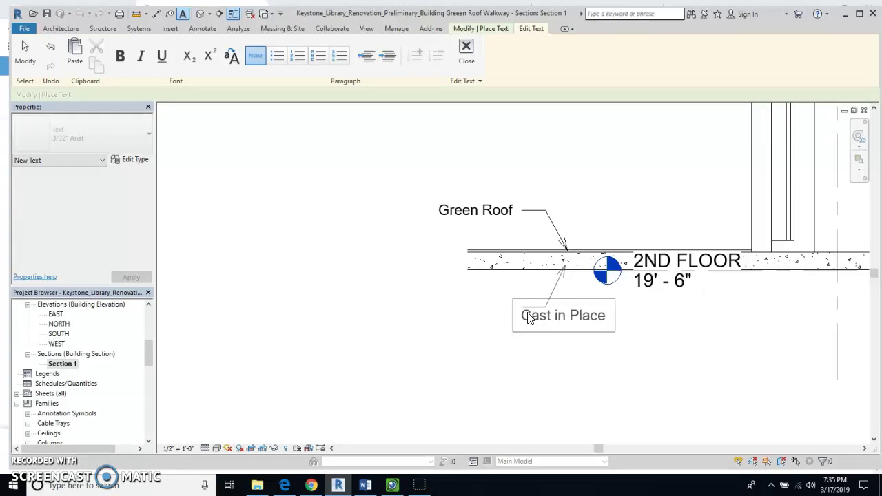
key(Return)
text(C)
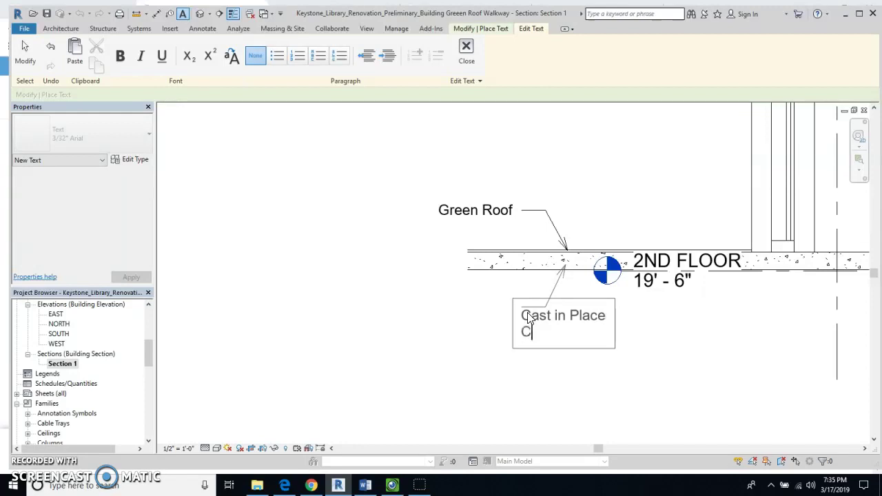
text(oncrete Floor)
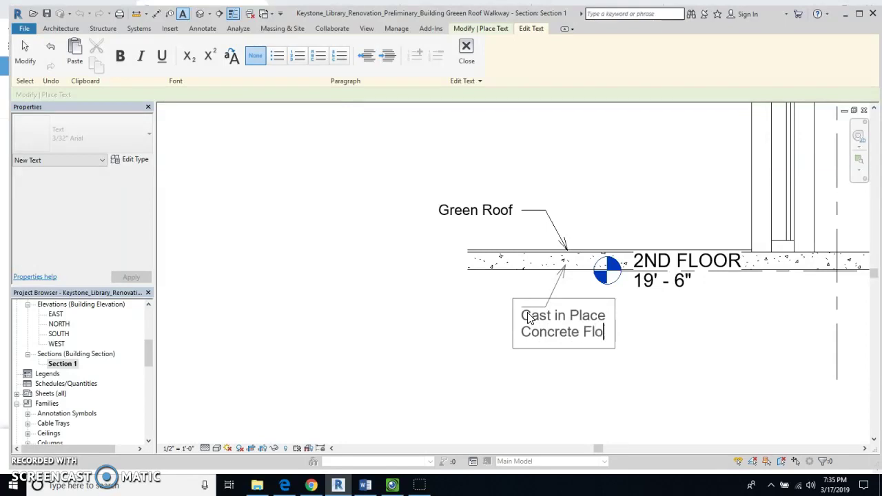
click(685, 316)
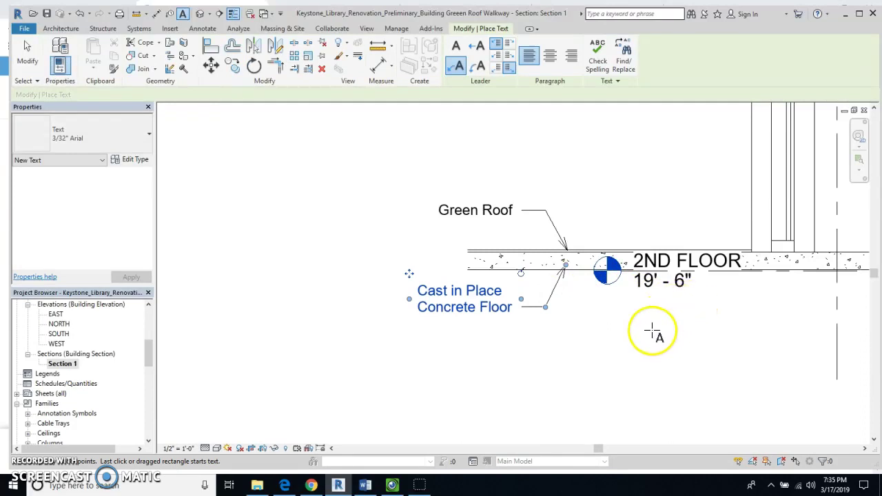
scroll(652, 333, up, 1)
scroll(654, 335, down, 4)
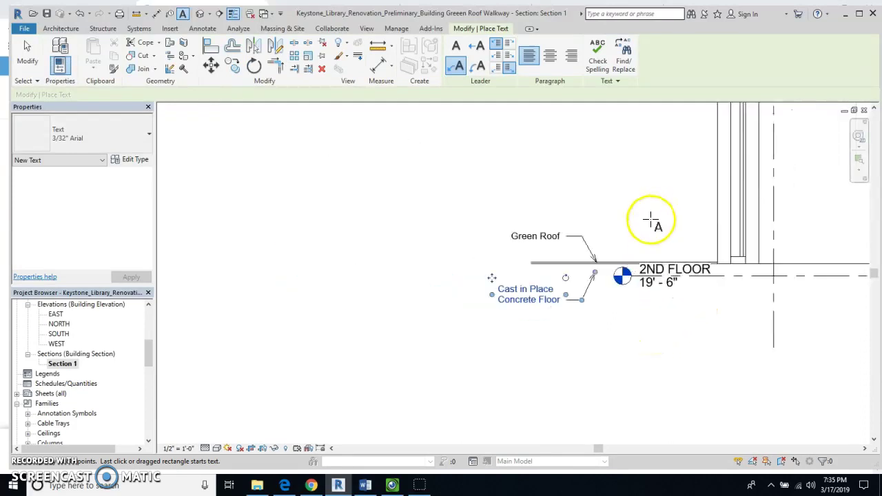
middle_drag(634, 196, 581, 292)
scroll(526, 310, down, 2)
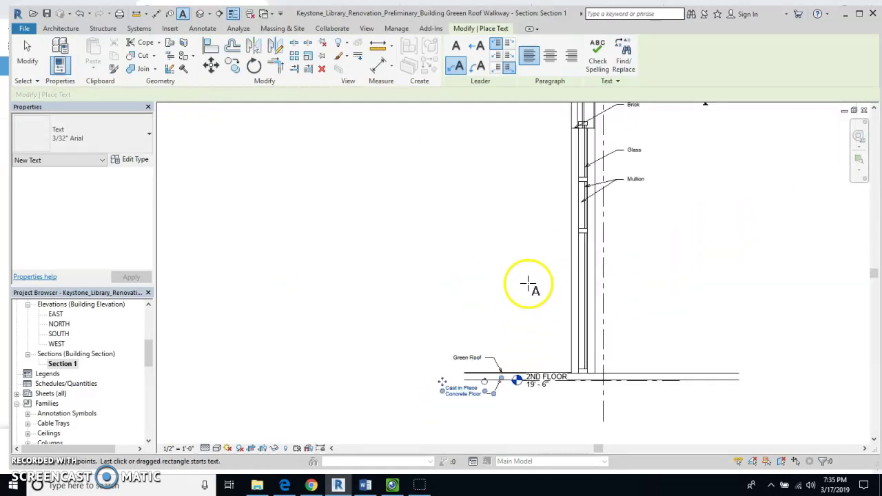
middle_drag(516, 240, 493, 345)
scroll(483, 310, down, 3)
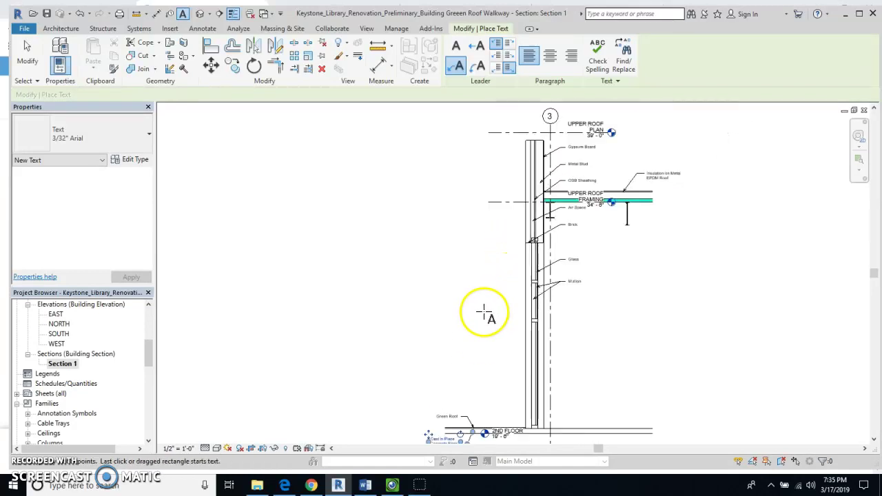